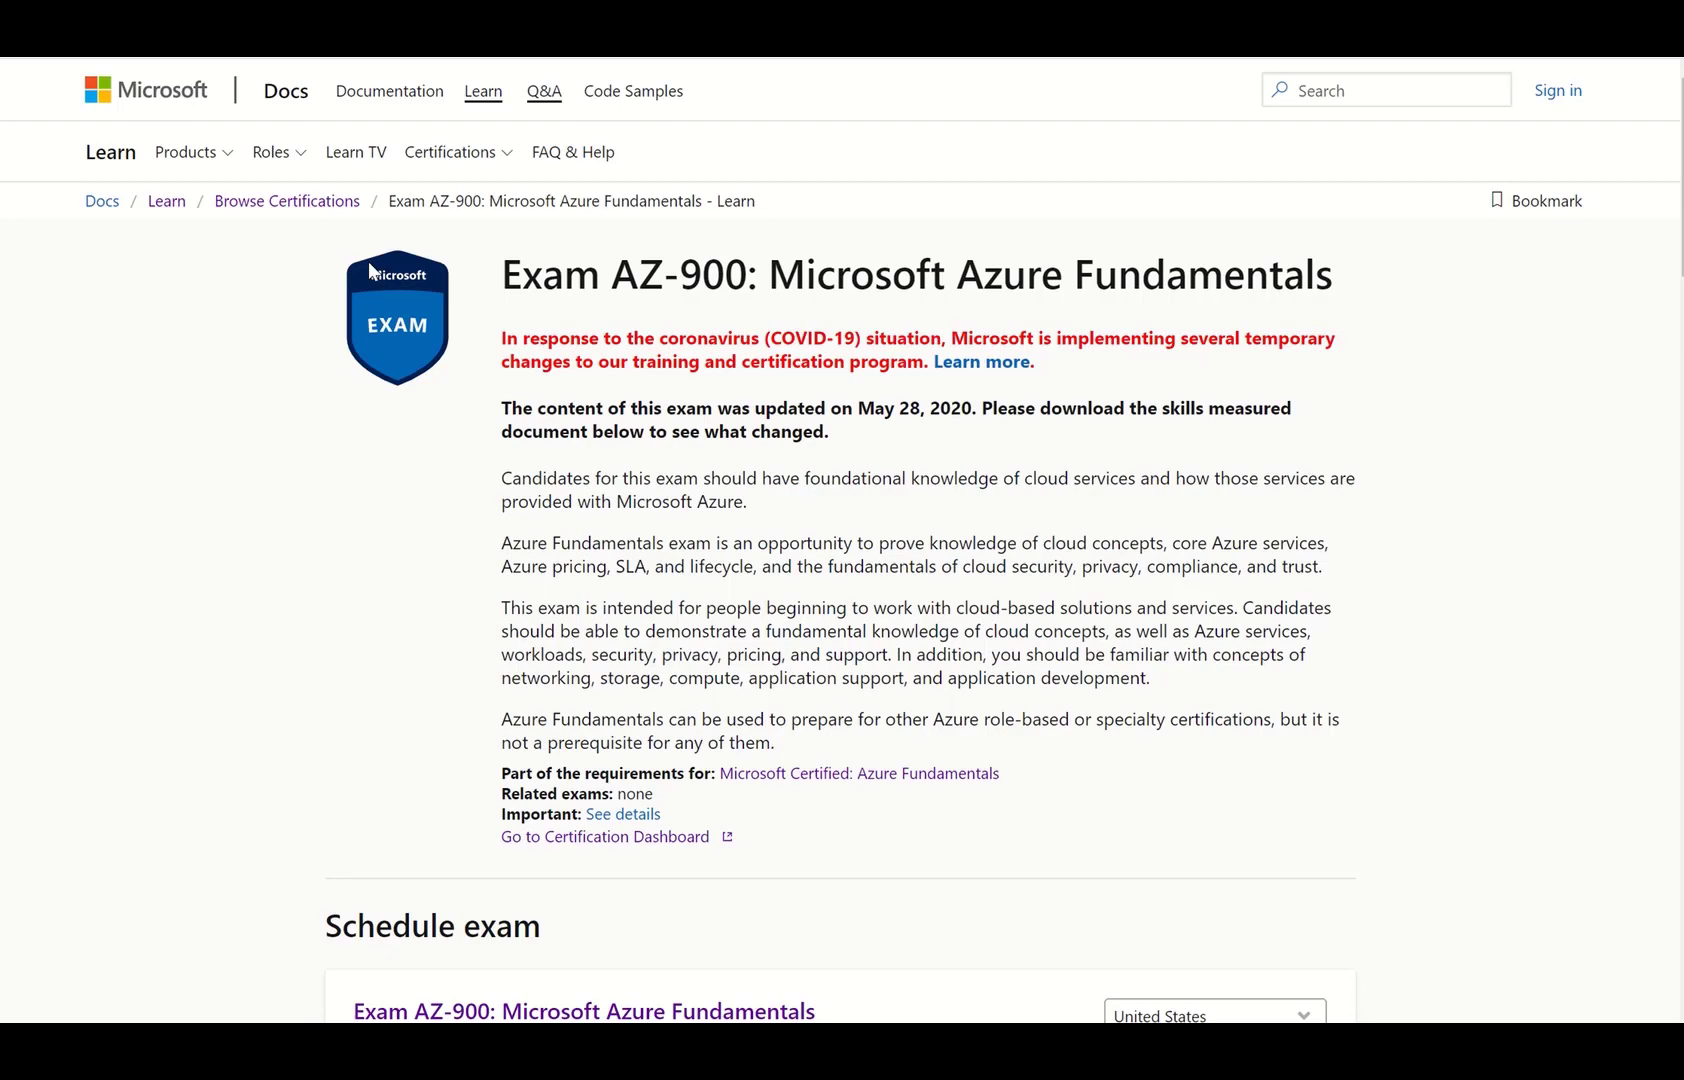
scroll(368, 261, down, 5)
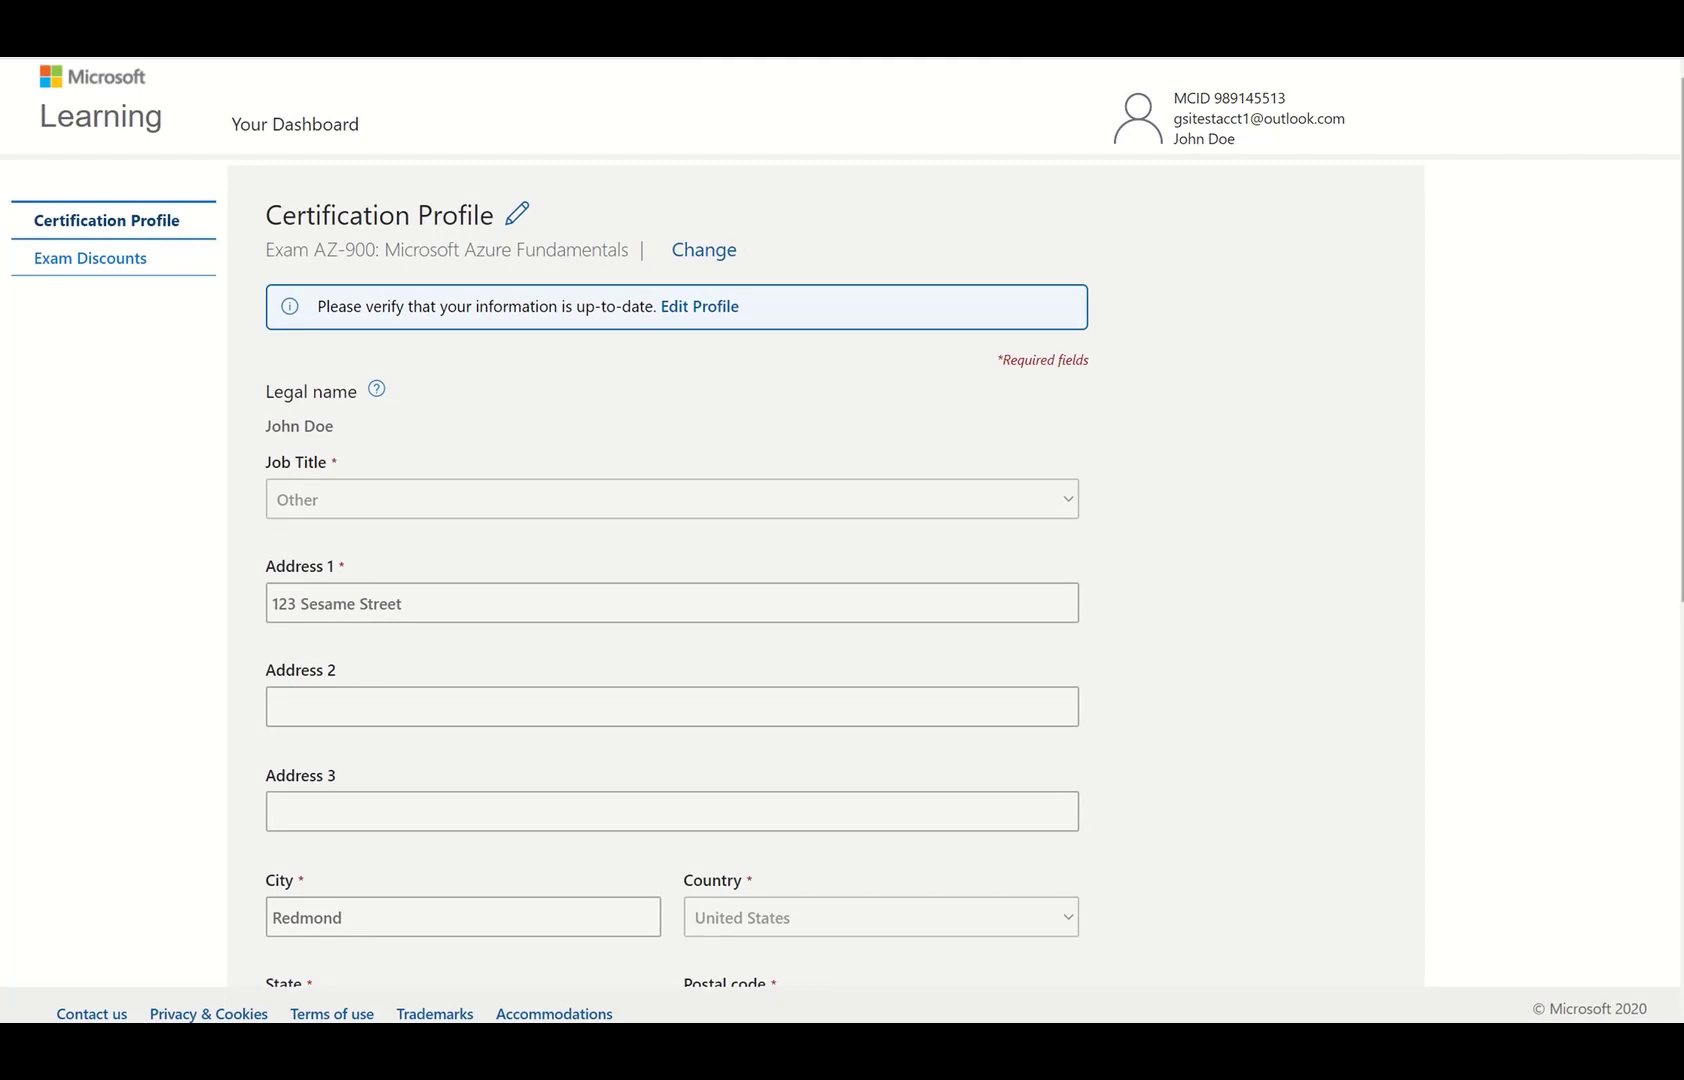
scroll(842, 527, down, 1)
scroll(842, 527, down, 3)
scroll(842, 527, down, 2)
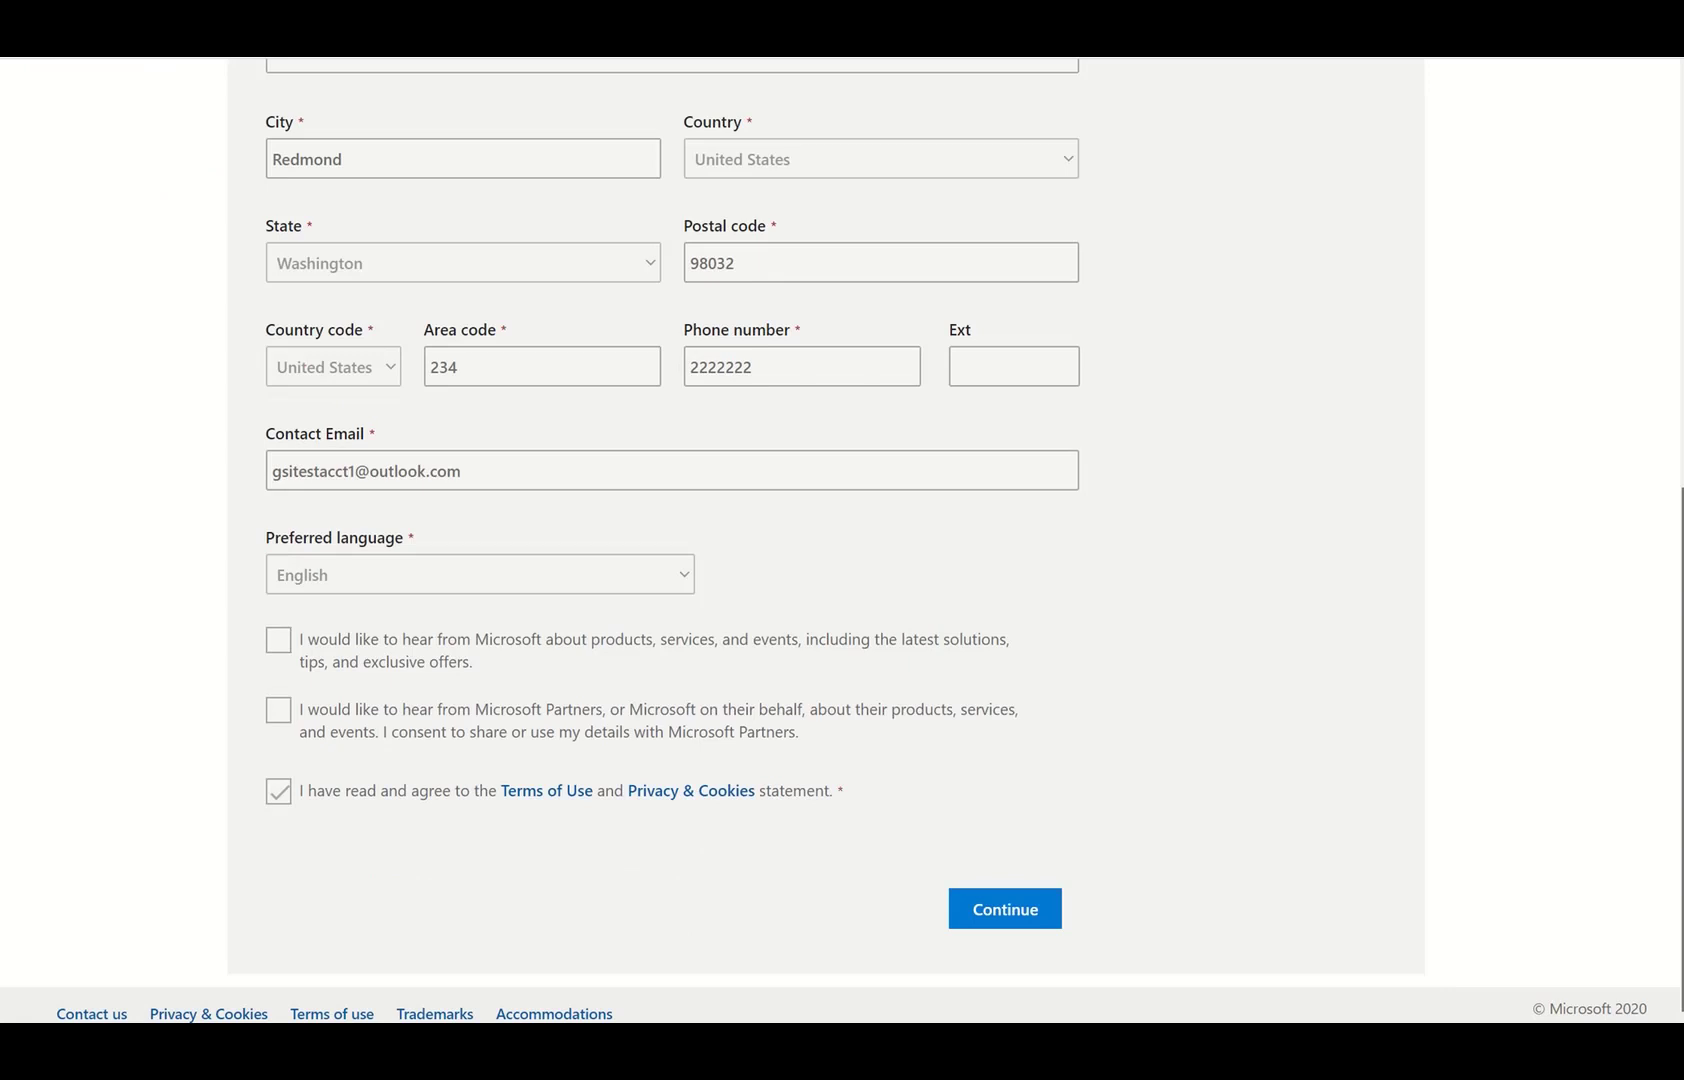
Submit the certification profile form to reach the AZ-900 exam discounts
click(1025, 911)
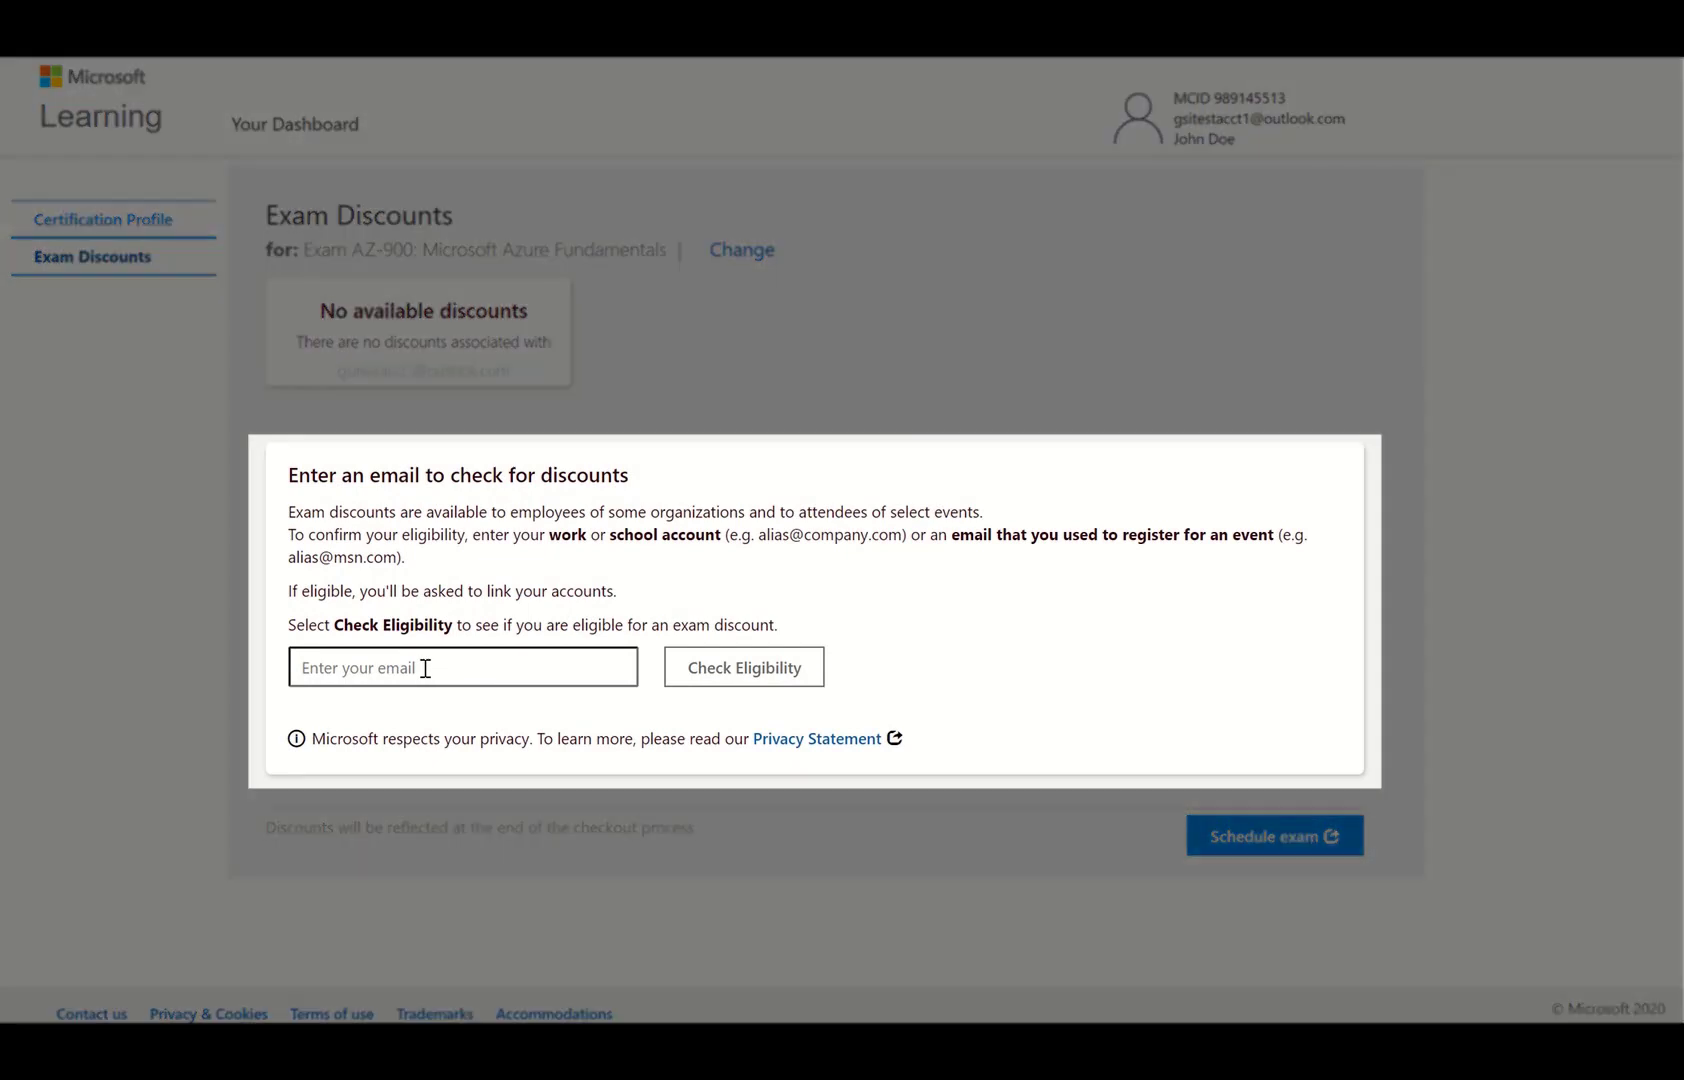
Select the discount eligibility email field to begin entering a work email
click(425, 668)
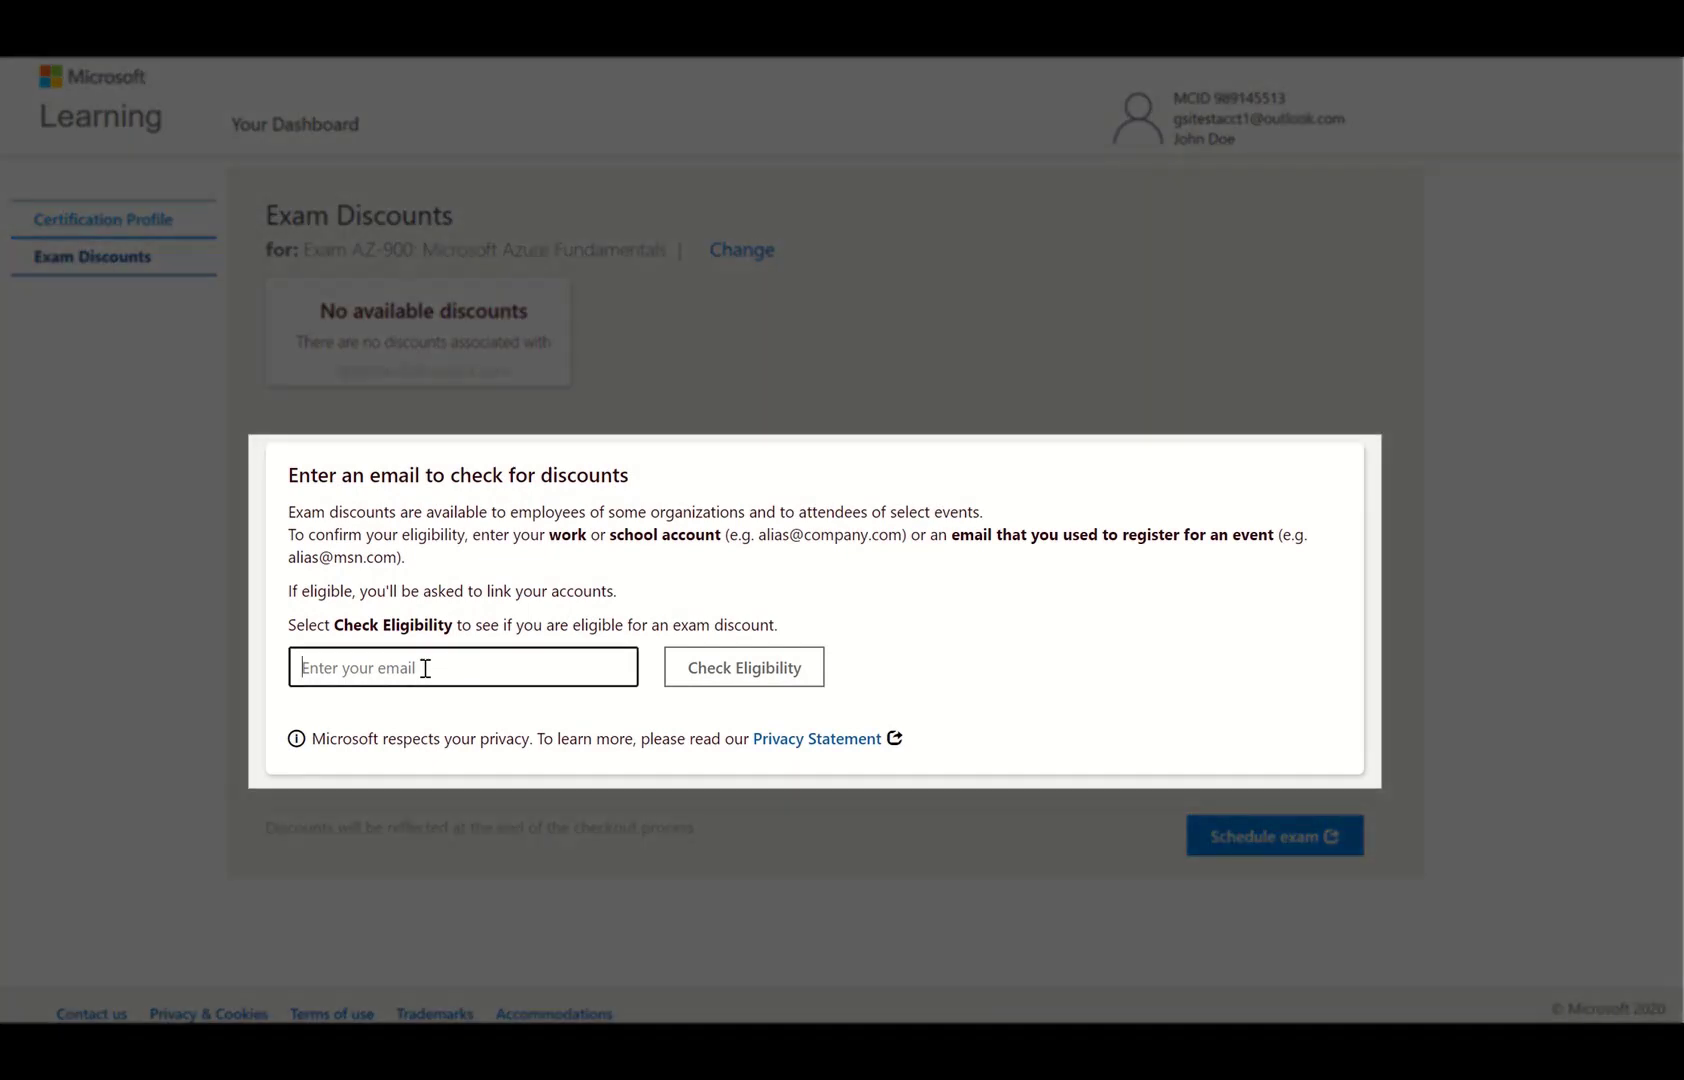
Check the work email's eligibility and accept the discount Terms & Conditions
click(731, 669)
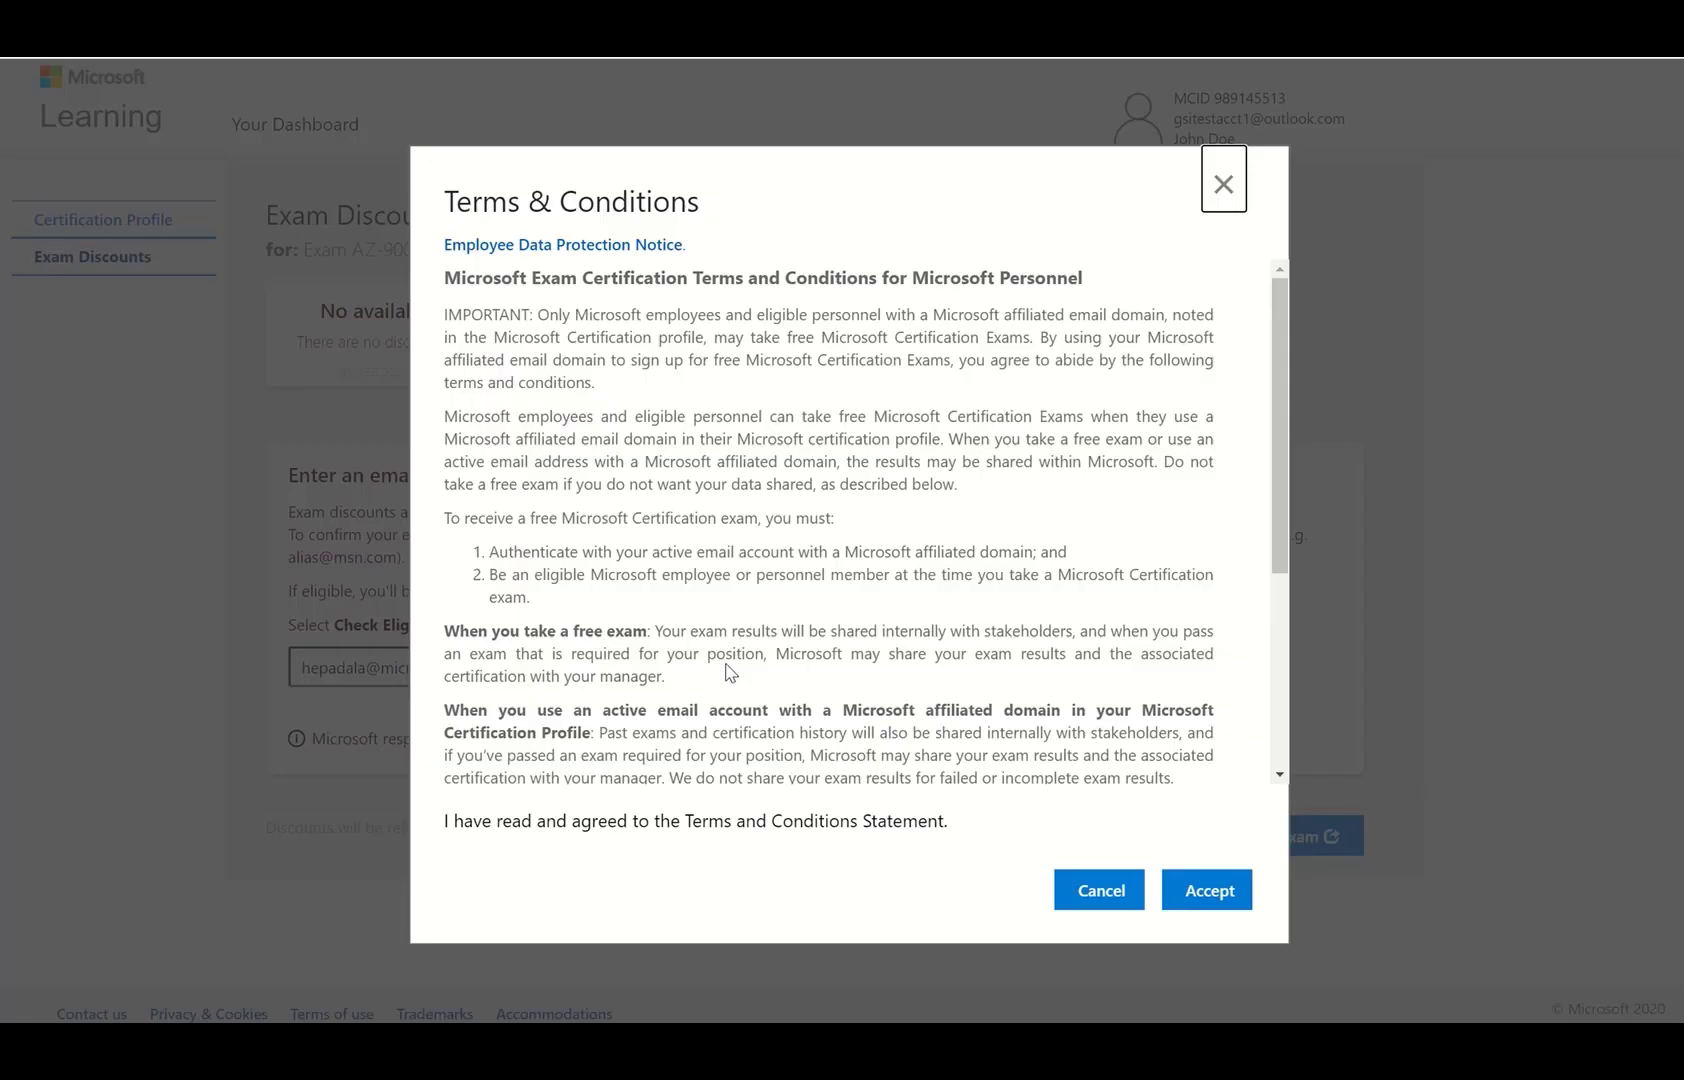
click(1208, 890)
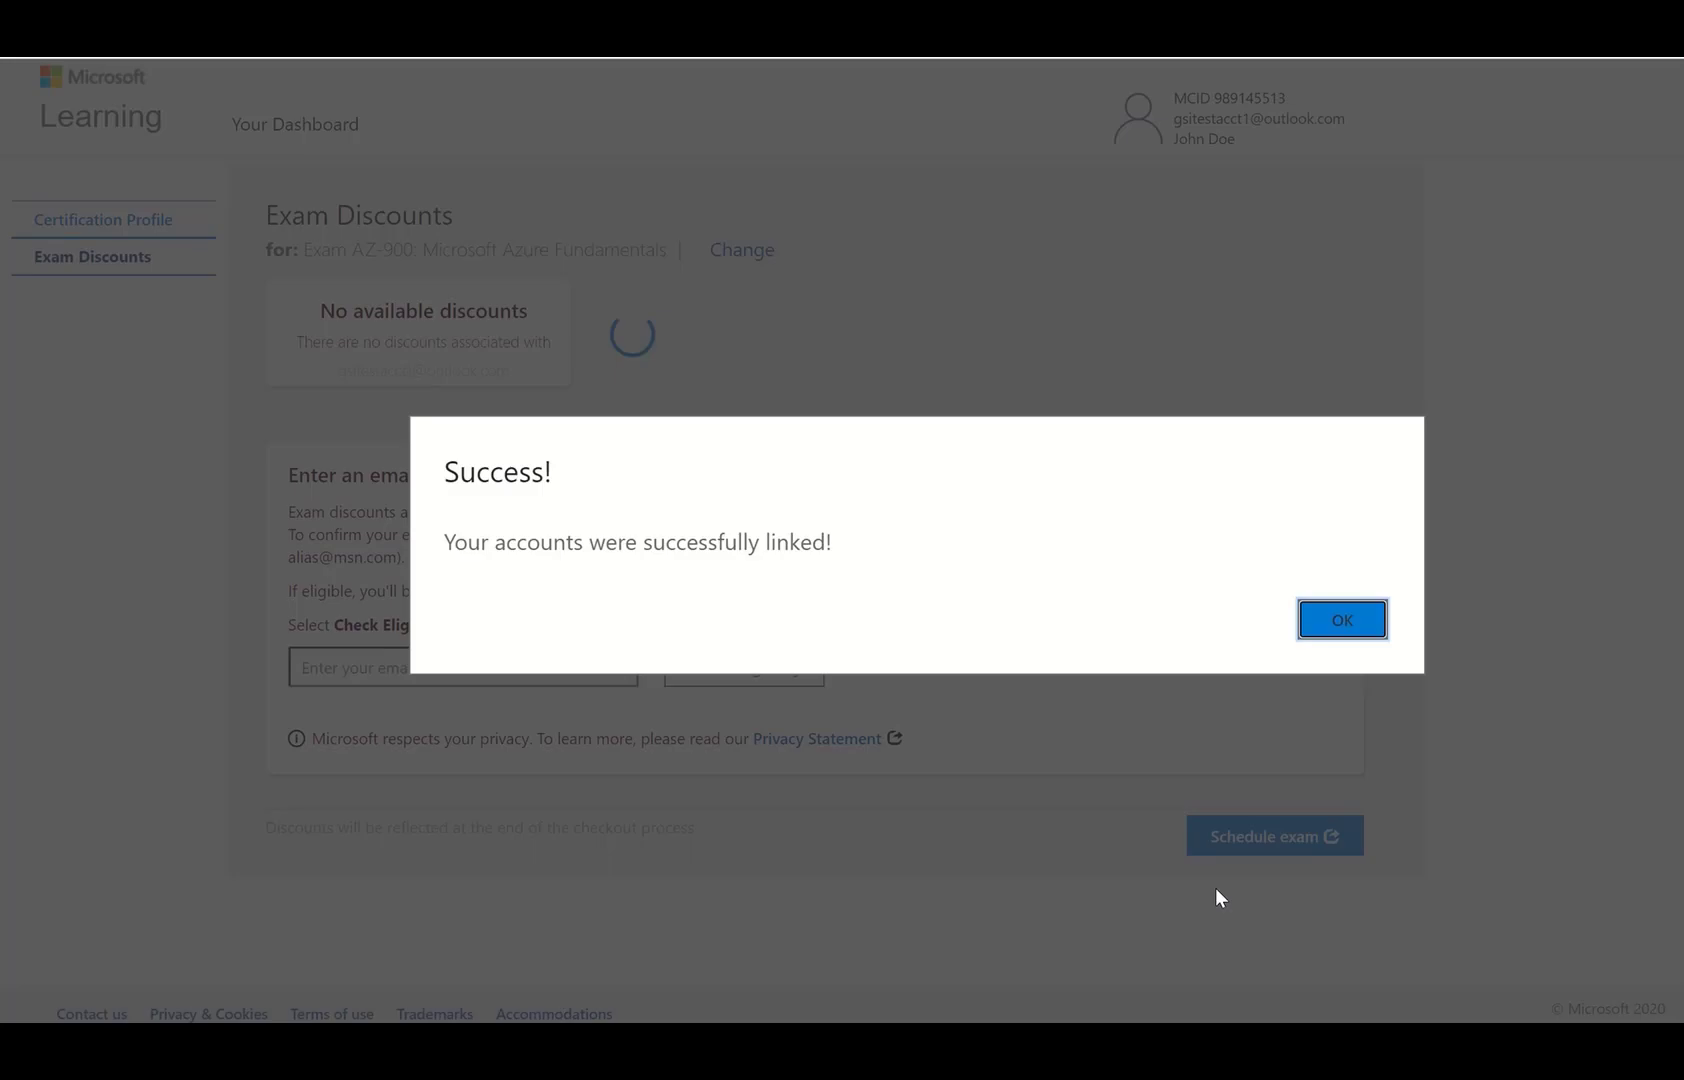
Dismiss the accounts-linked message and claim the 100% Microsoft Training Day discount
key(Return)
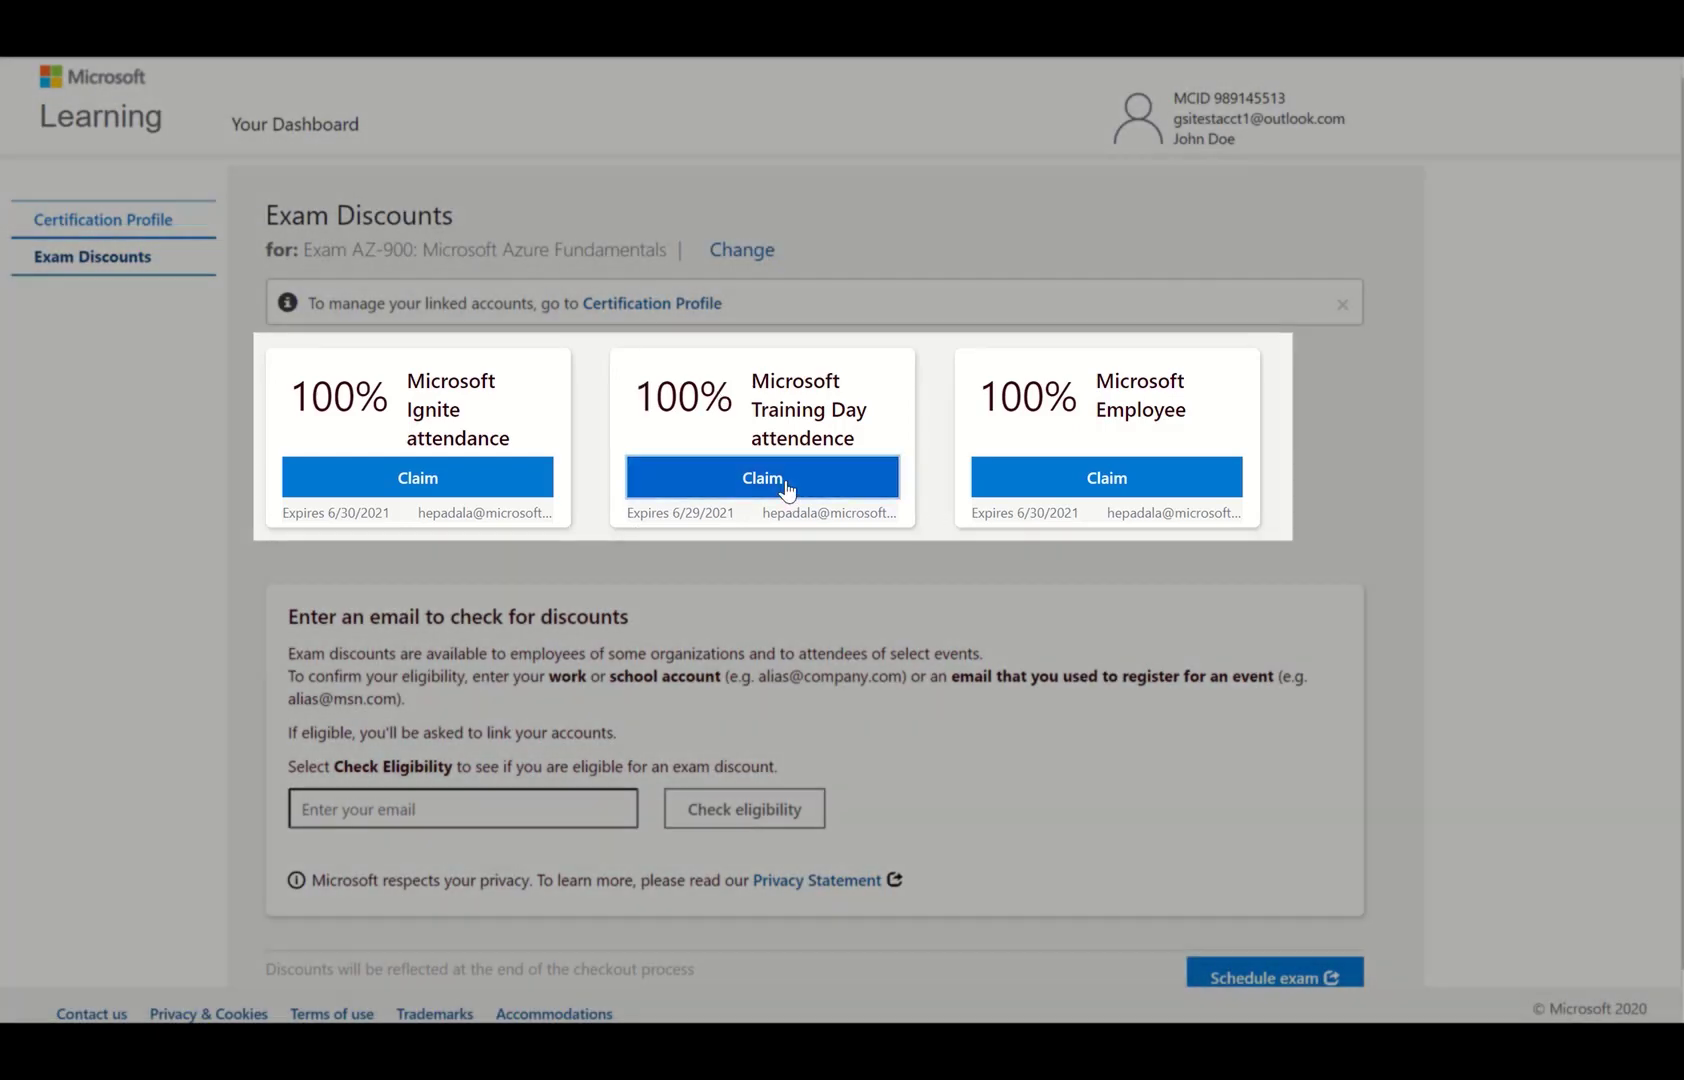
click(787, 490)
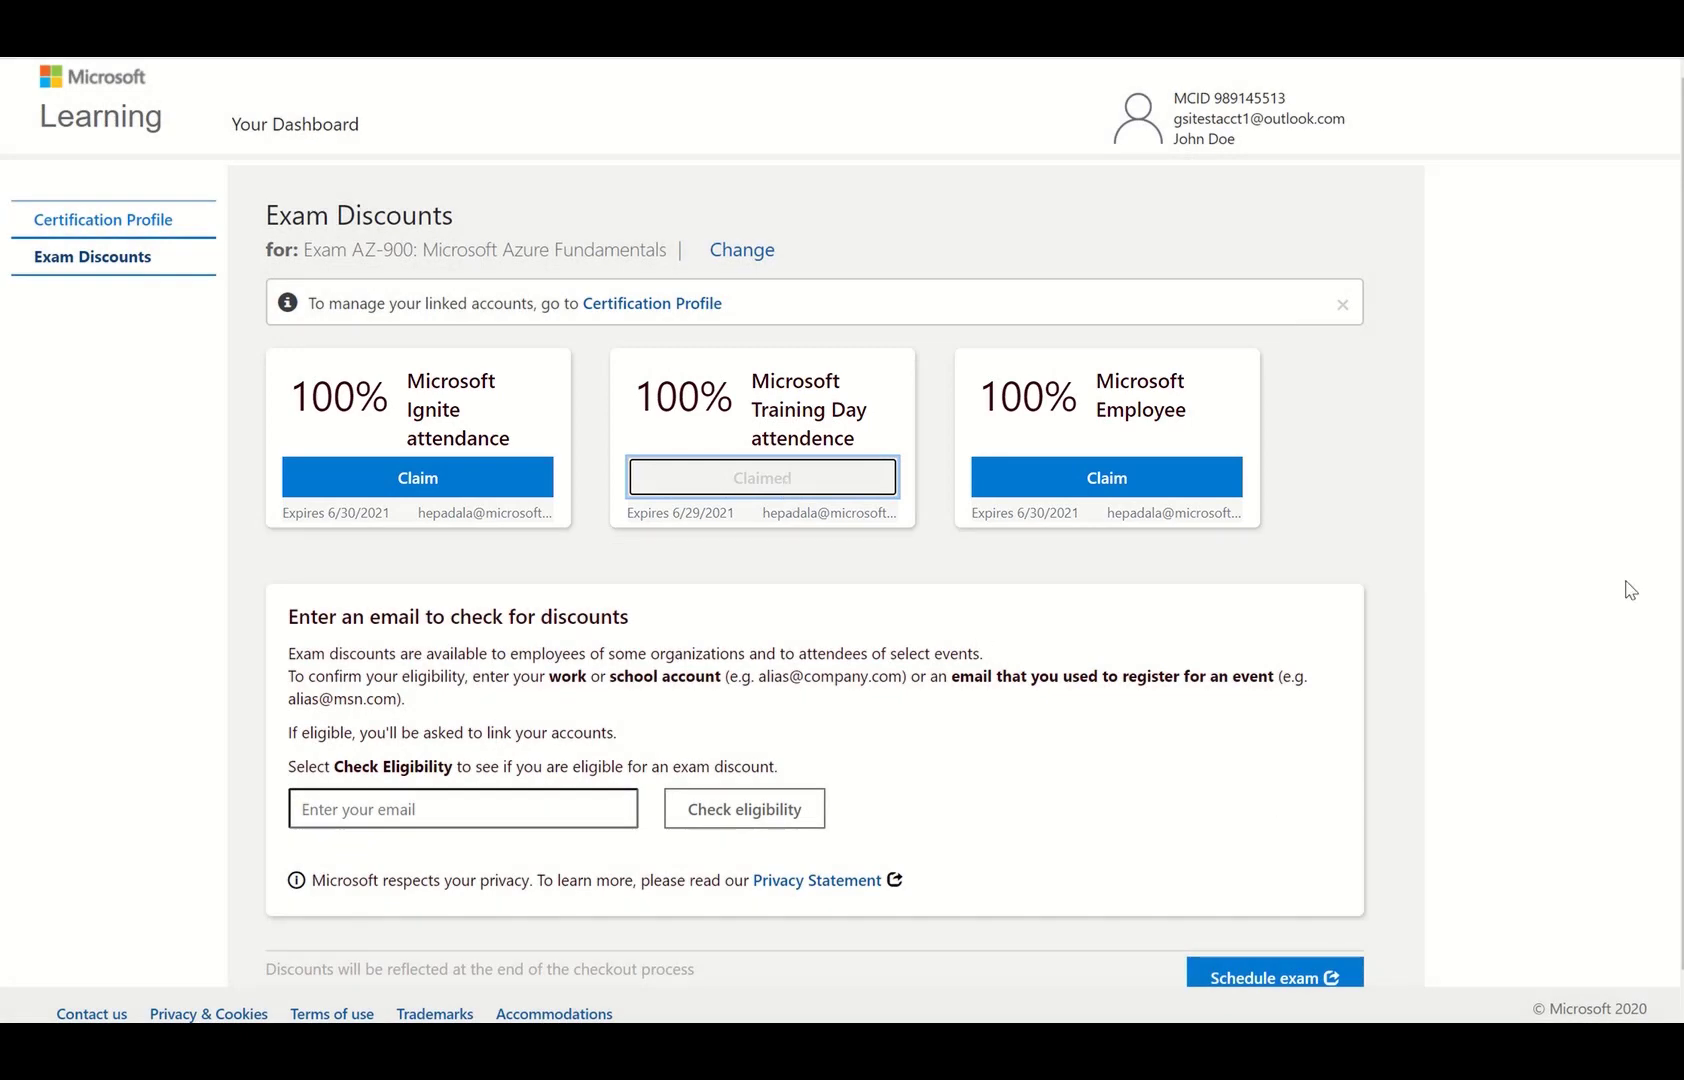
scroll(1676, 532, down, 1)
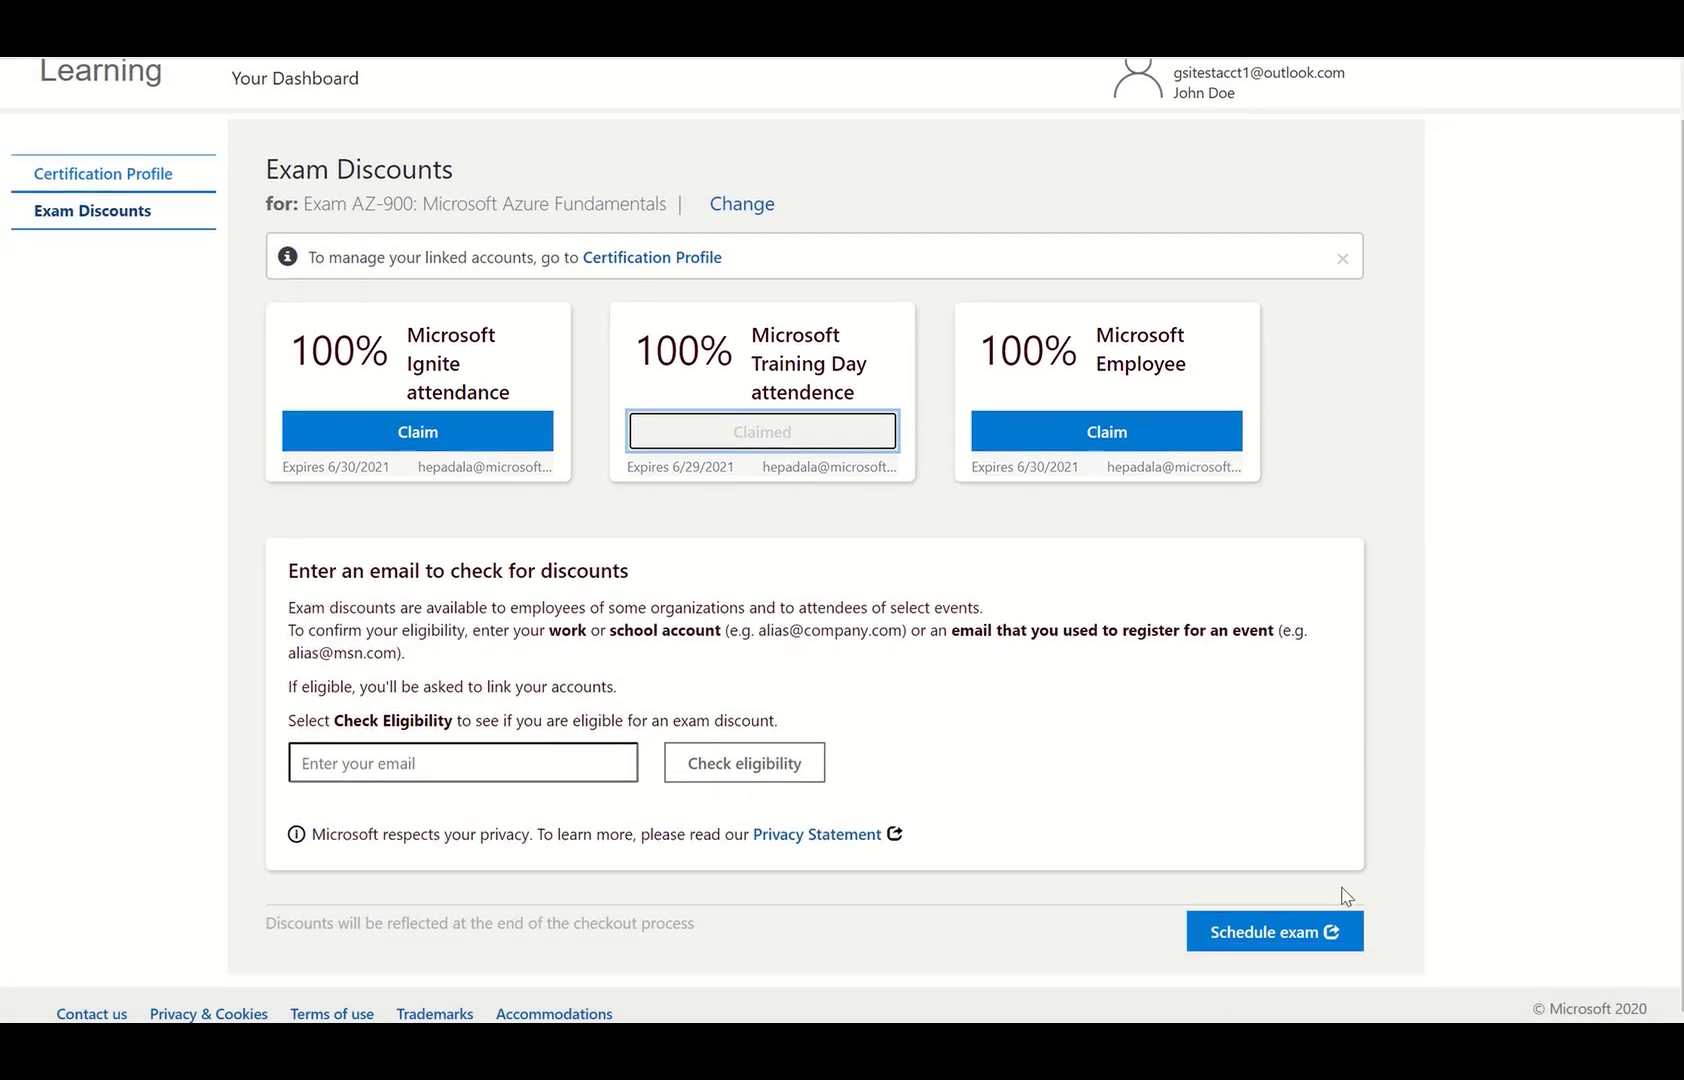